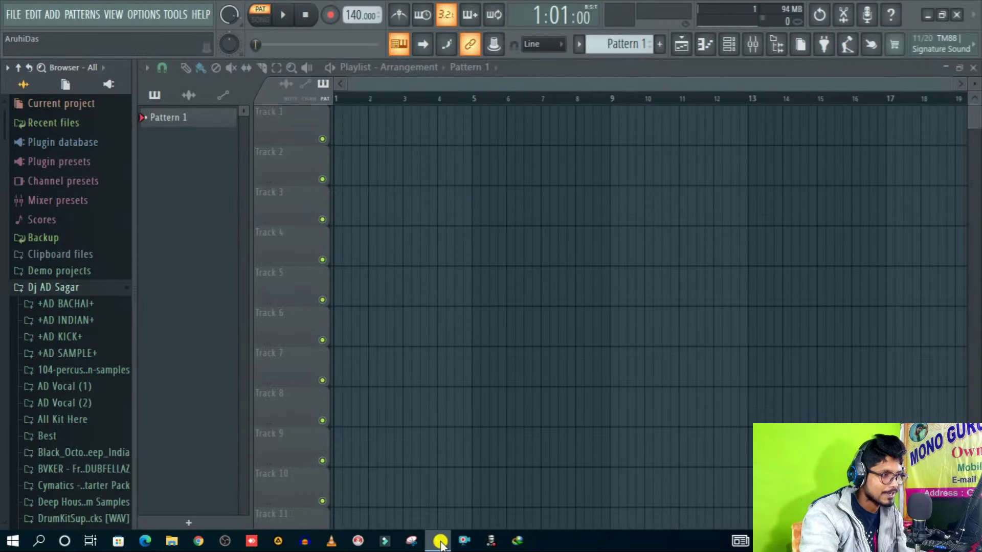
- Open the zipped "Badam Badam Dada" project from the desktop in FL Studio
left_click(929, 14)
right_click(513, 259)
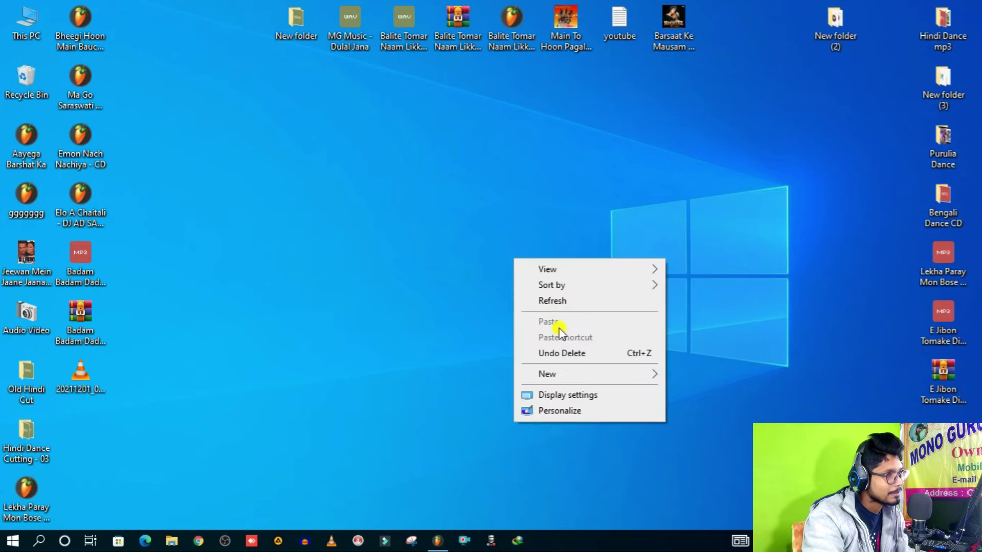
left_click(554, 301)
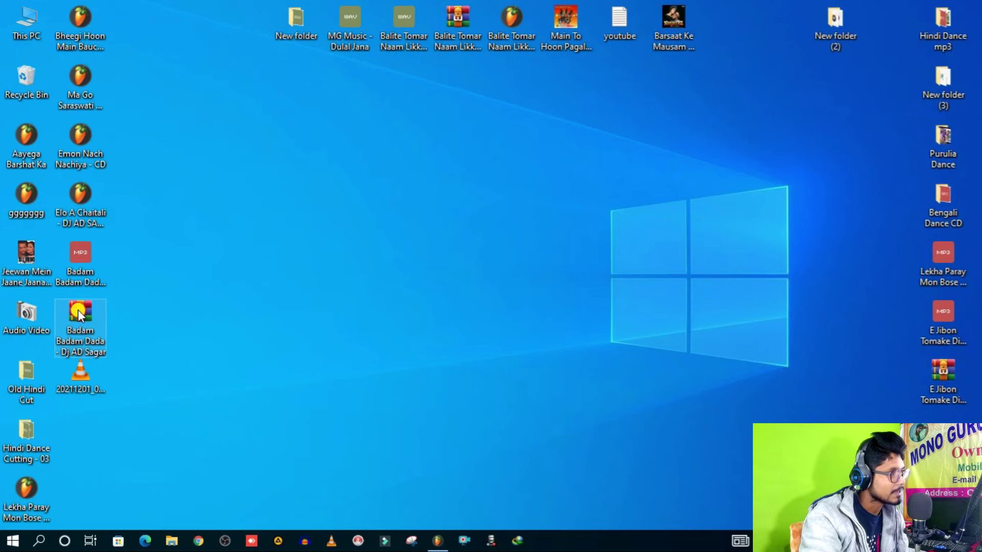
left_click_drag(79, 312, 325, 396)
left_click_drag(419, 509, 300, 402)
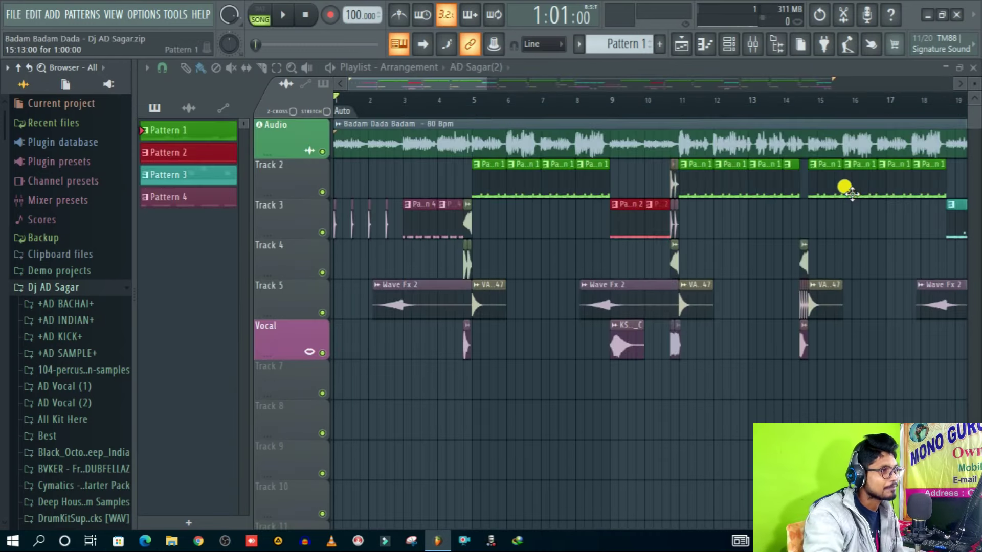
- Show the whole arrangement in the playlist and audition Pattern 1 from the channel rack
scroll(827, 110, "down", 5)
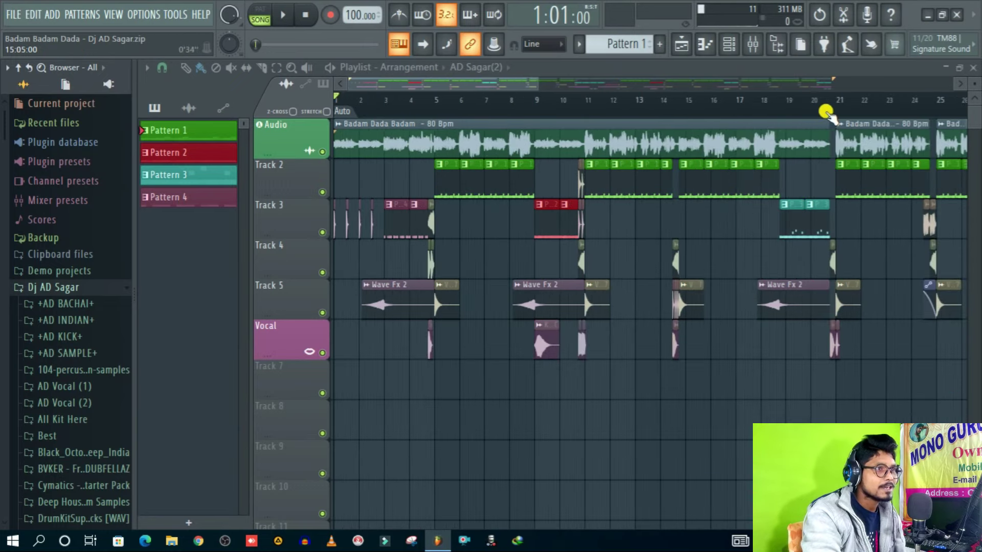
scroll(827, 112, "down", 4)
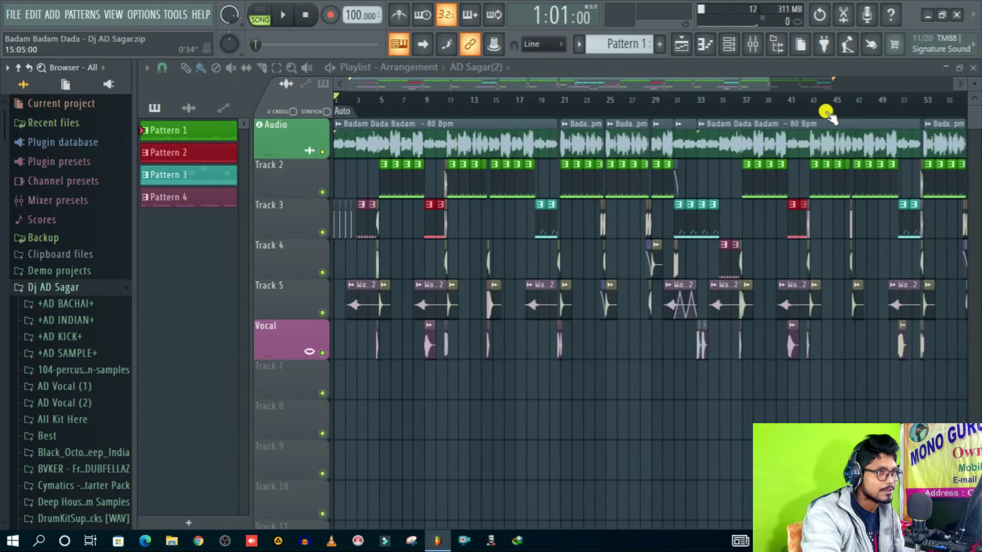
scroll(827, 112, "down", 2)
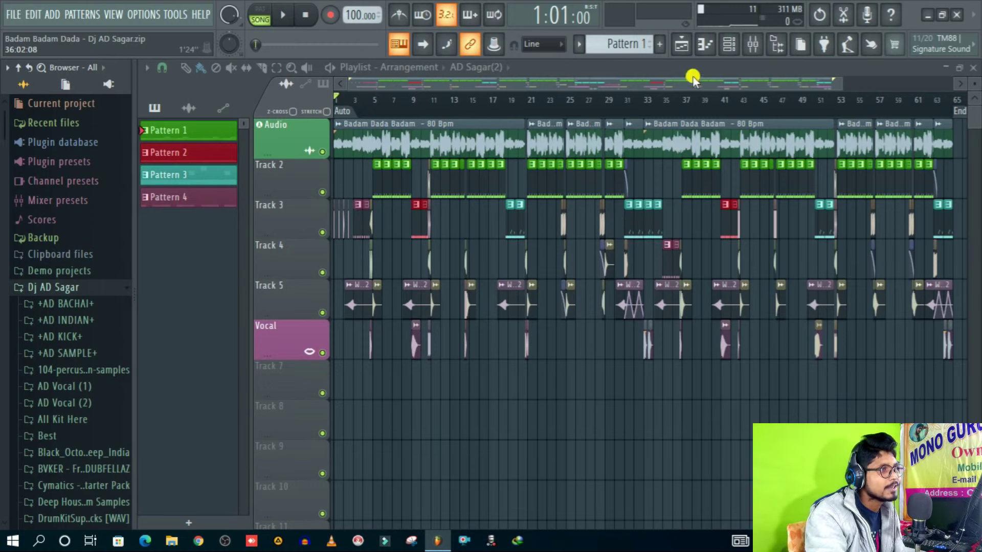
left_click(727, 47)
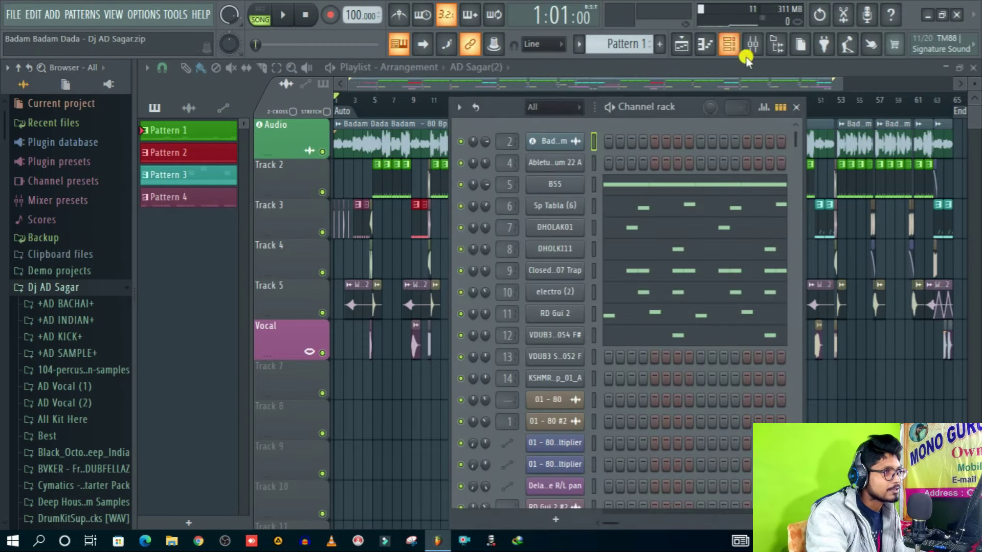
left_click(611, 110)
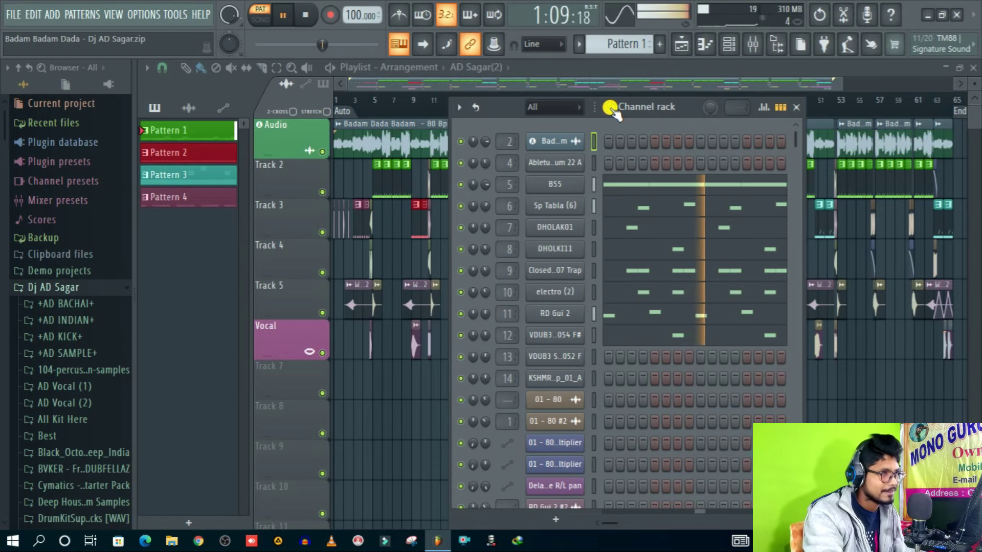
key("space")
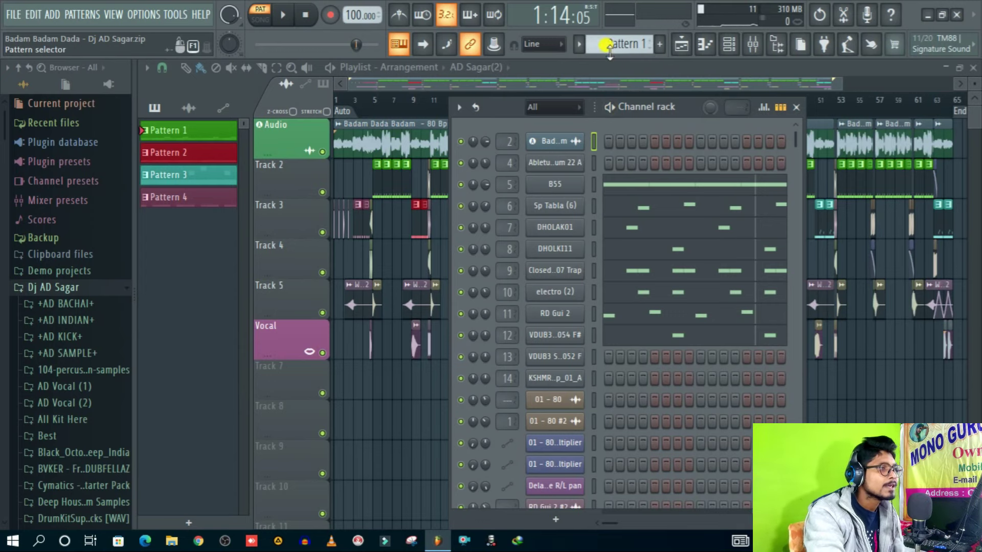
- Audition Pattern 2 and Pattern 3 one after the other from the channel rack
scroll(608, 38, "down", 1)
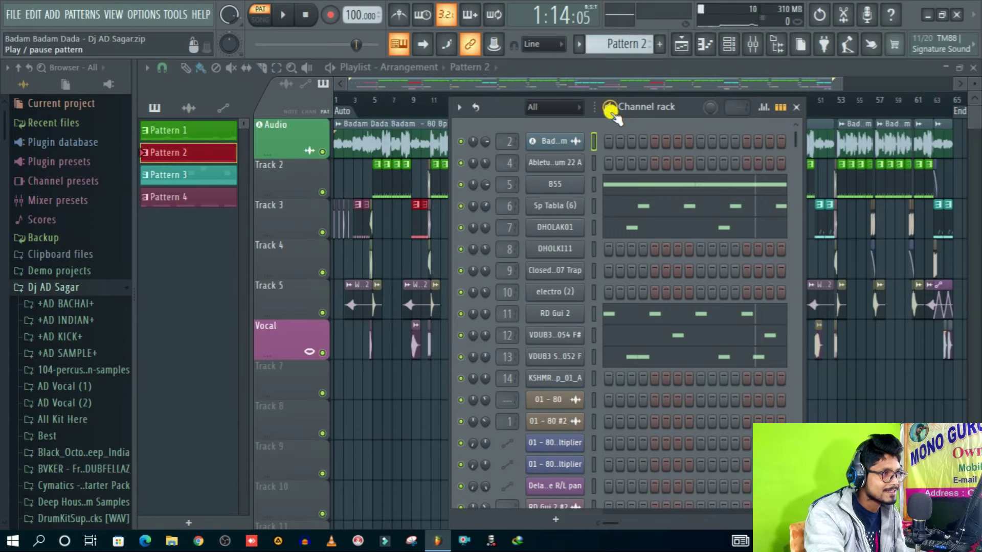
left_click(612, 110)
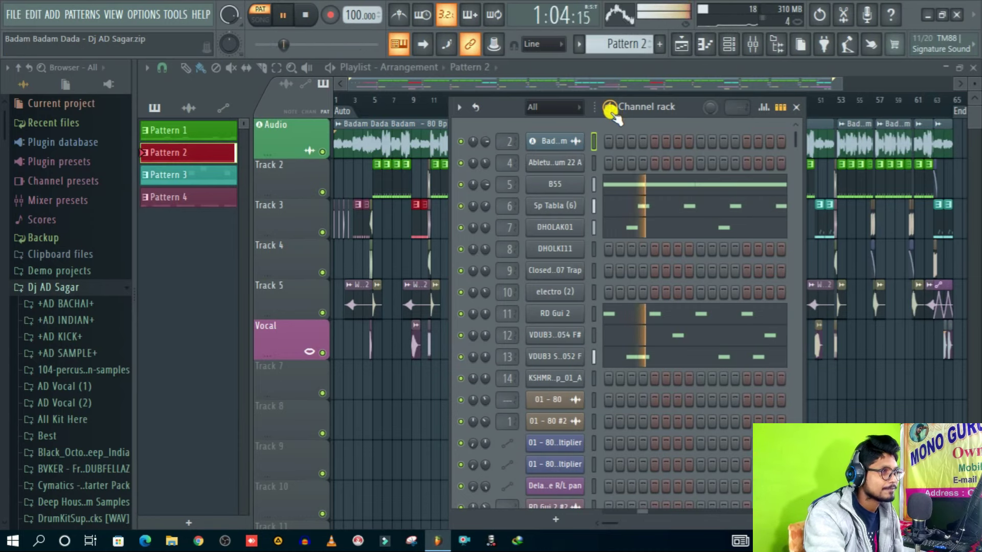
left_click(611, 111)
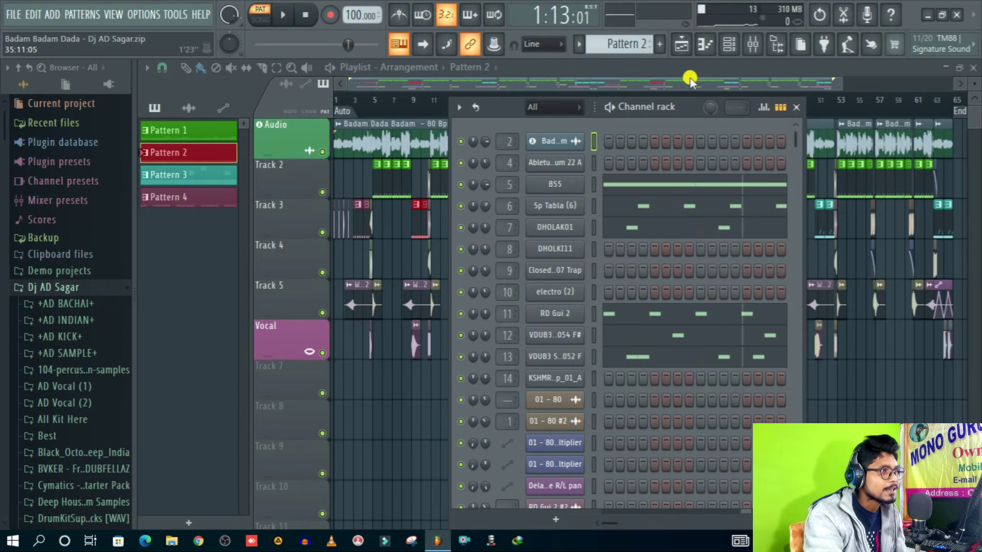
scroll(636, 40, "down", 1)
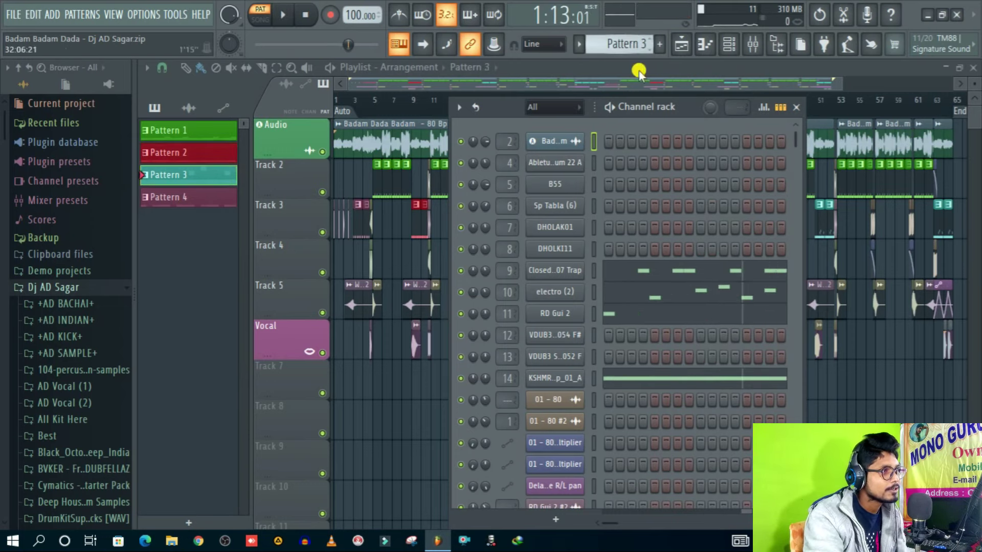
left_click(609, 109)
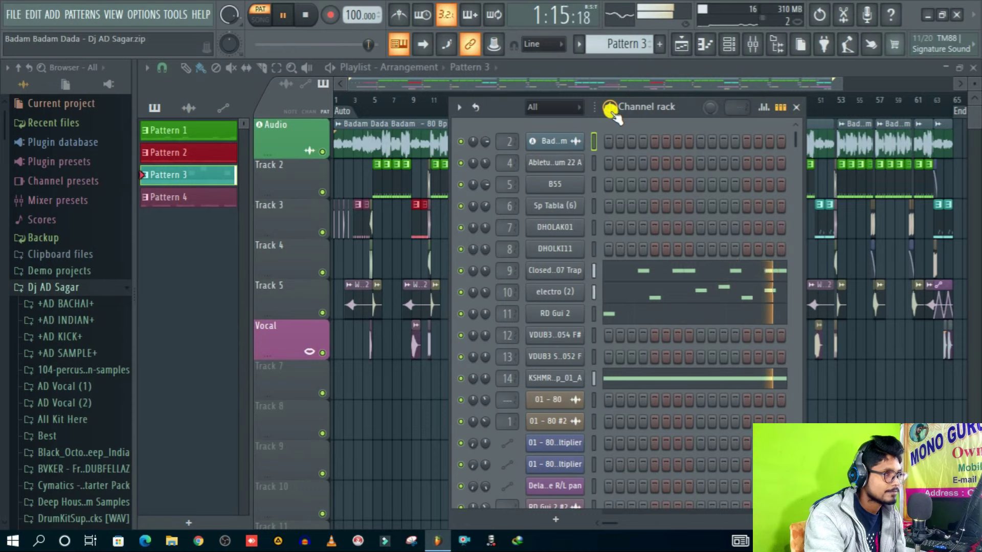
key("space")
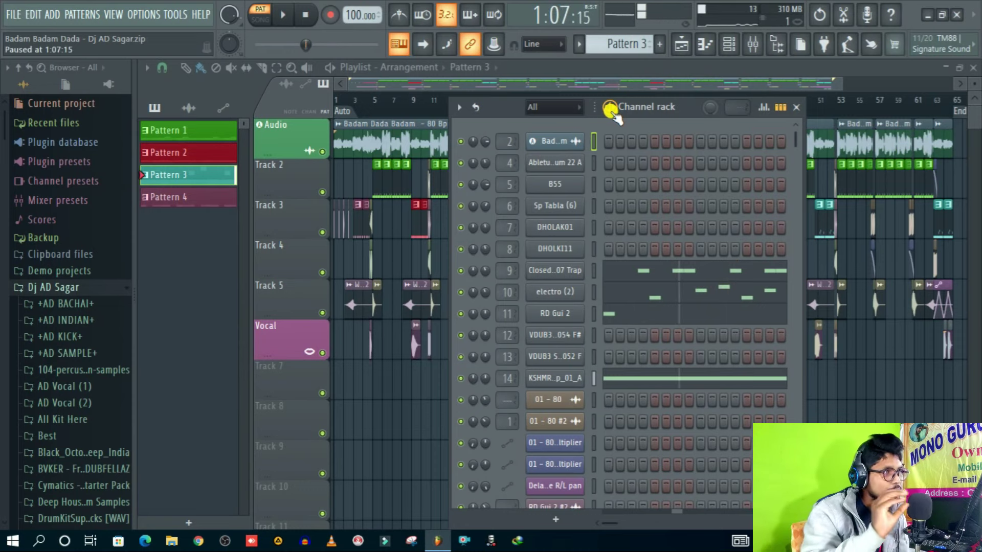
- Audition Pattern 4, stop its playback and close the channel rack
scroll(619, 35, "down", 1)
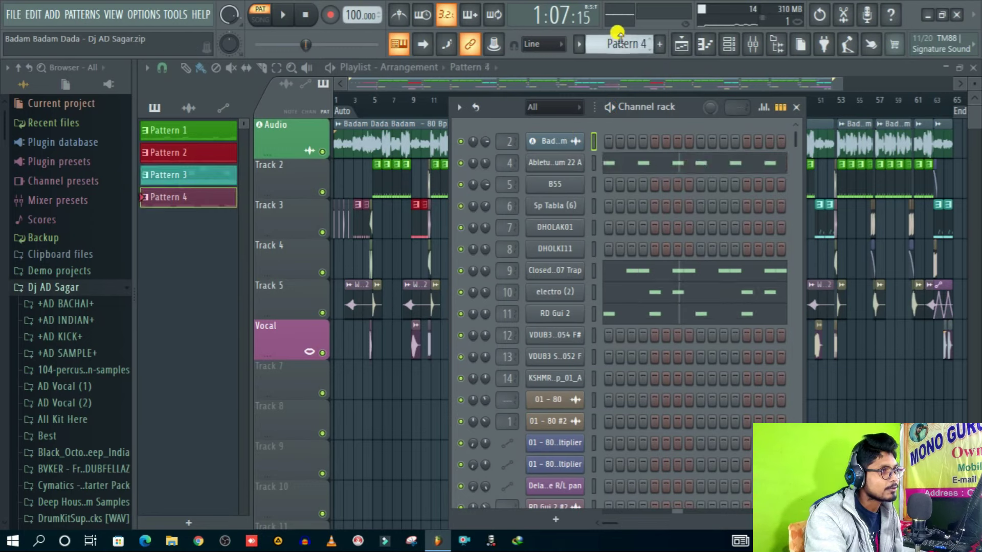
key("space")
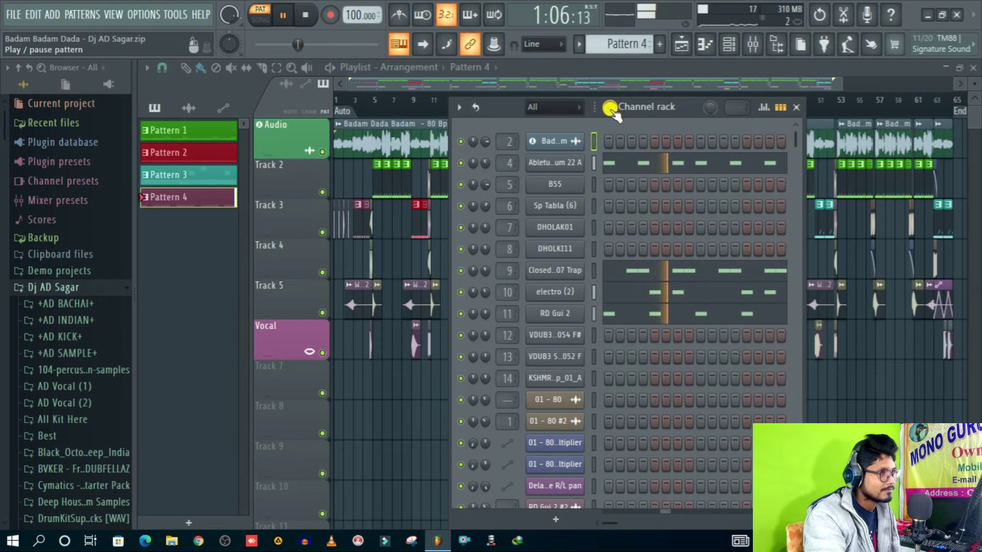
key("space")
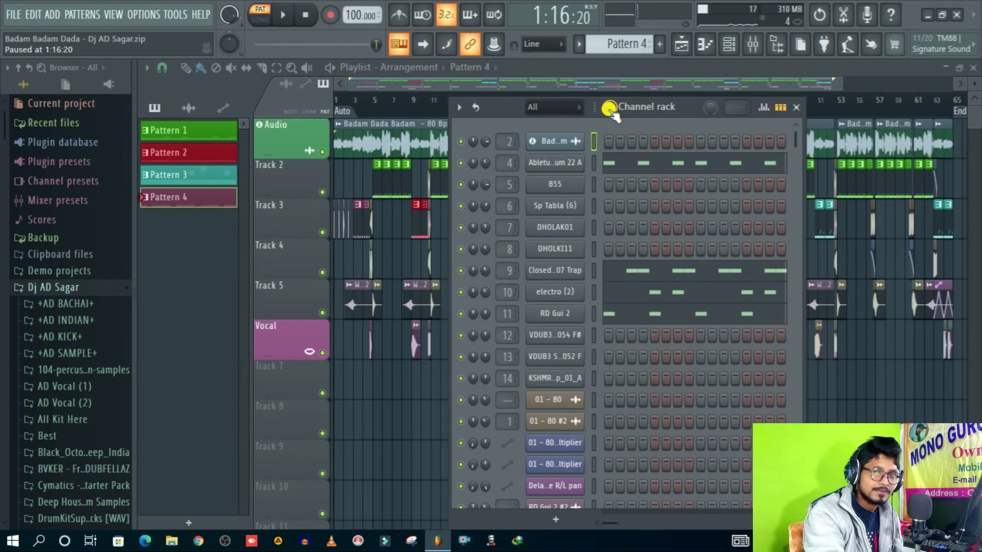
left_click(799, 108)
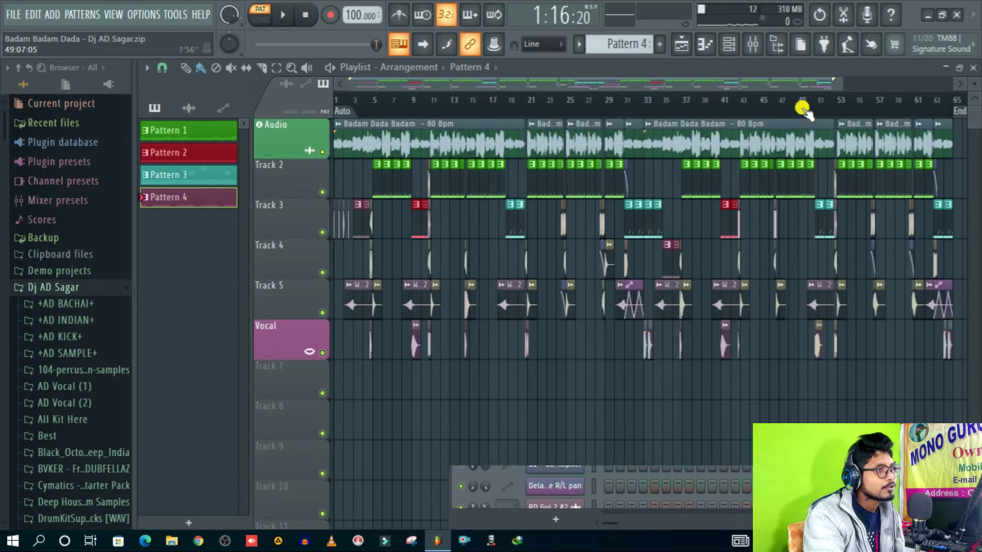
- Return the playhead to the start of the arrangement and play the full song
scroll(869, 102, "down", 2)
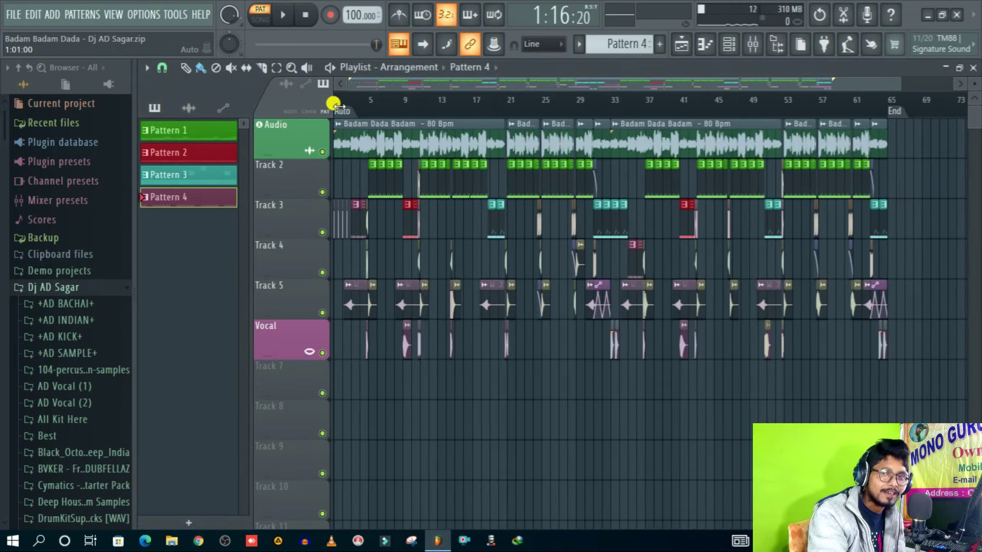
left_click(349, 100)
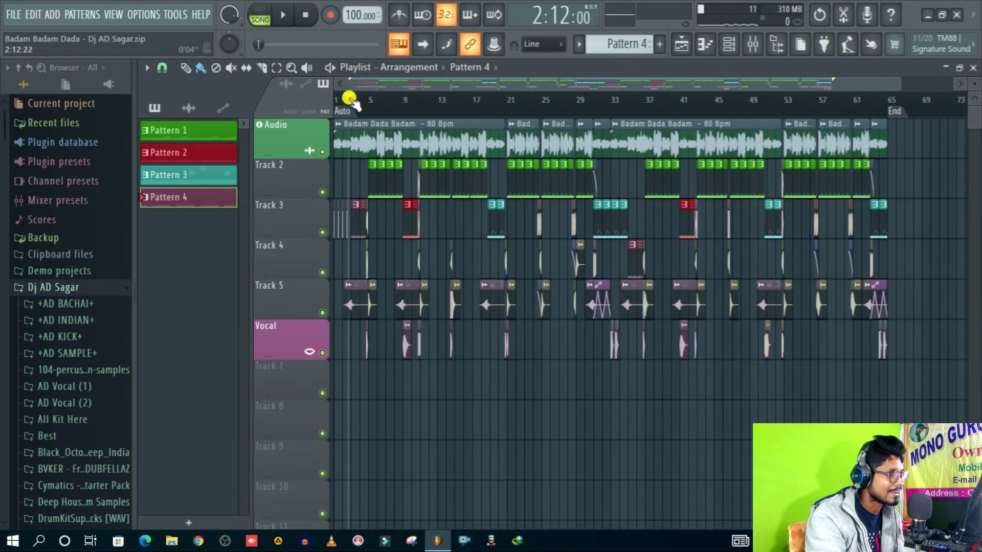
left_click_drag(349, 100, 314, 96)
scroll(730, 103, "down", 1)
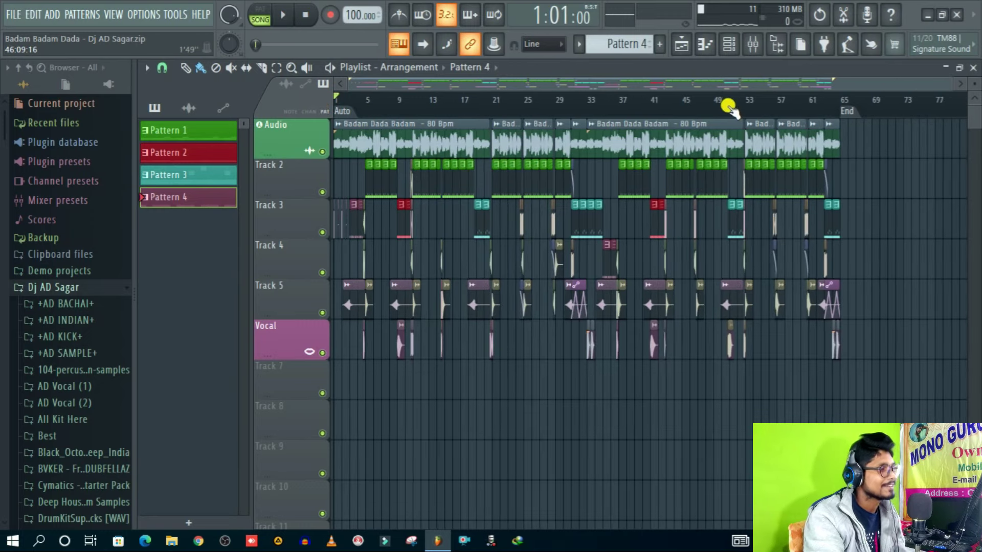
key("space")
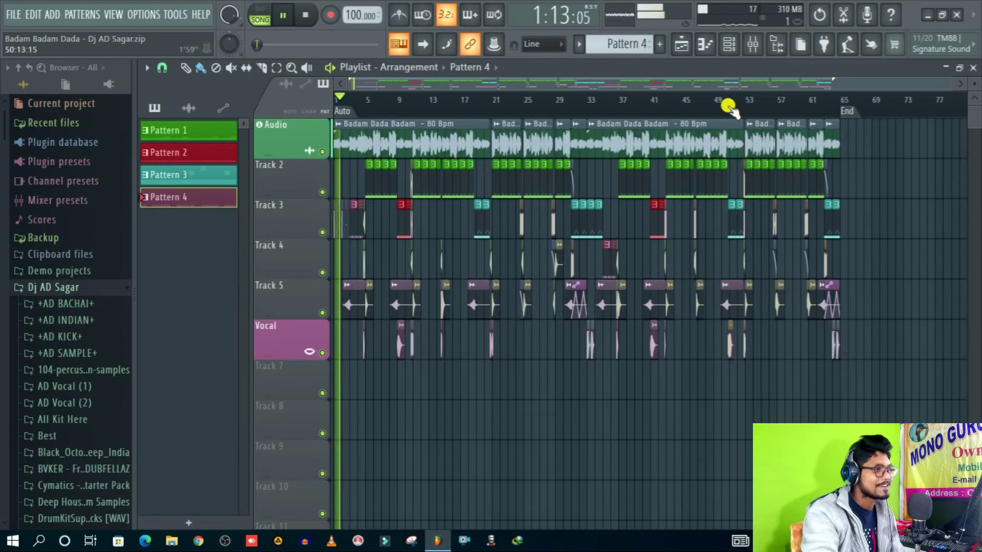
- Follow the song's playback through the playlist up to the End marker, checking how the patterns, effects and vocal clips are arranged
scroll(337, 99, "up", 3)
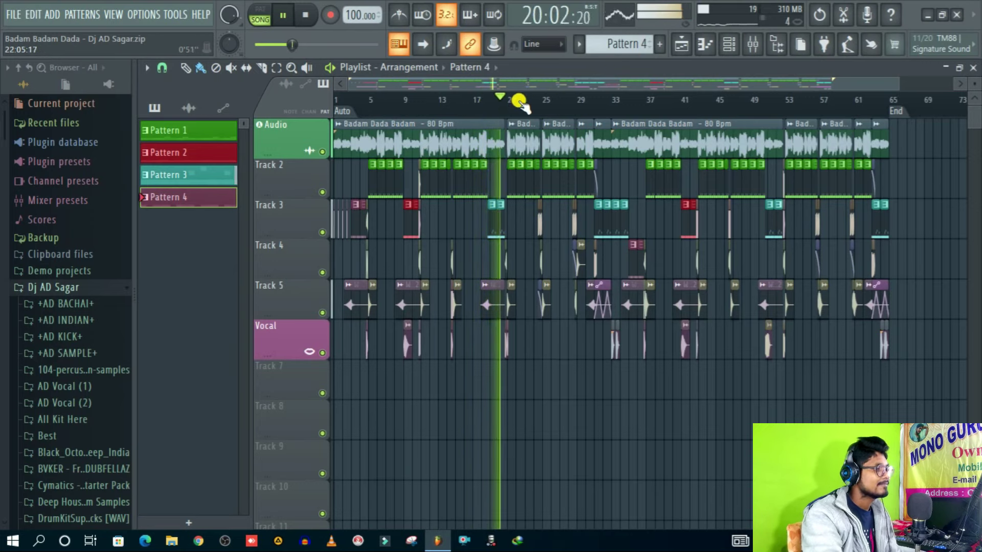
scroll(520, 102, "up", 2)
scroll(520, 102, "down", 1)
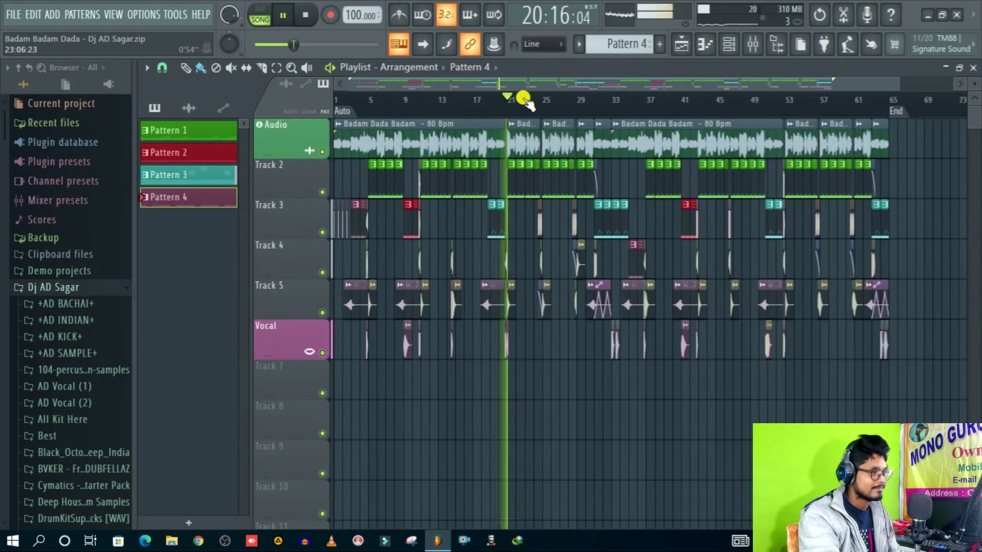
scroll(526, 99, "down", 1)
scroll(533, 95, "down", 3)
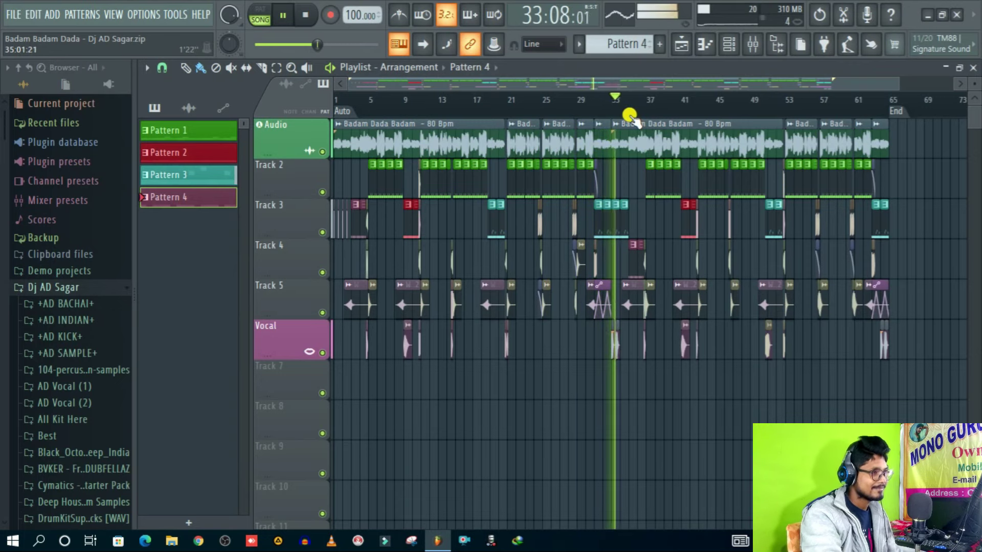
scroll(663, 102, "down", 1)
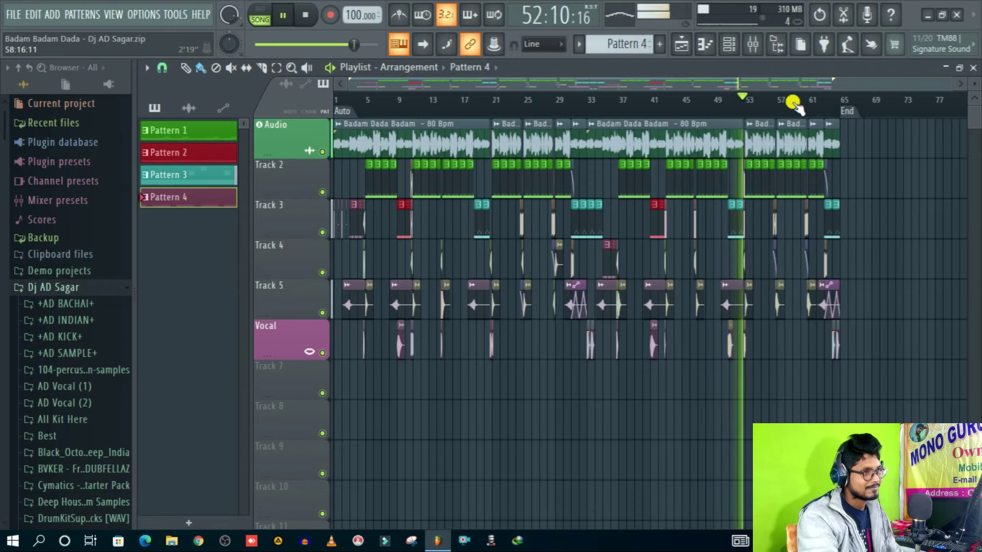
scroll(861, 108, "up", 3)
scroll(643, 108, "left", 3)
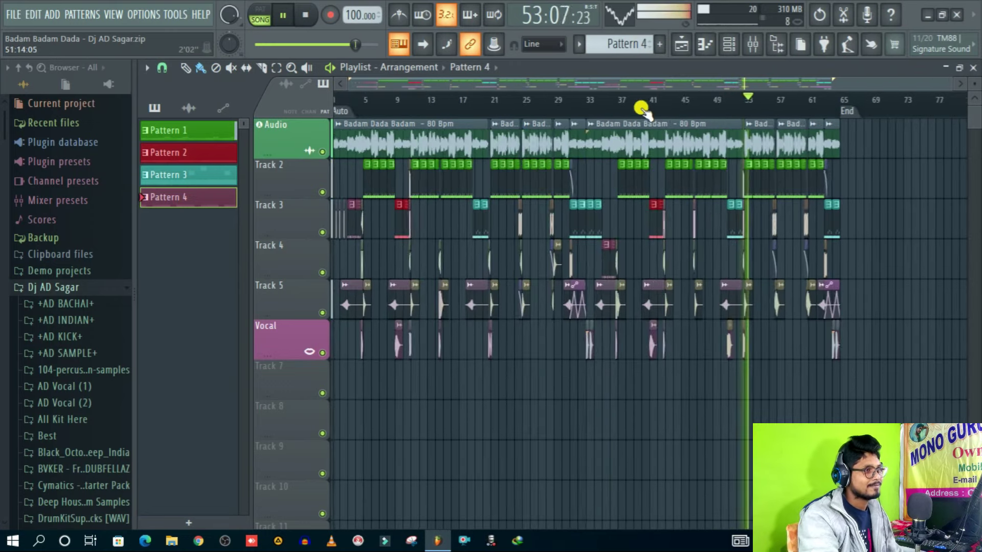
scroll(870, 102, "right", 3)
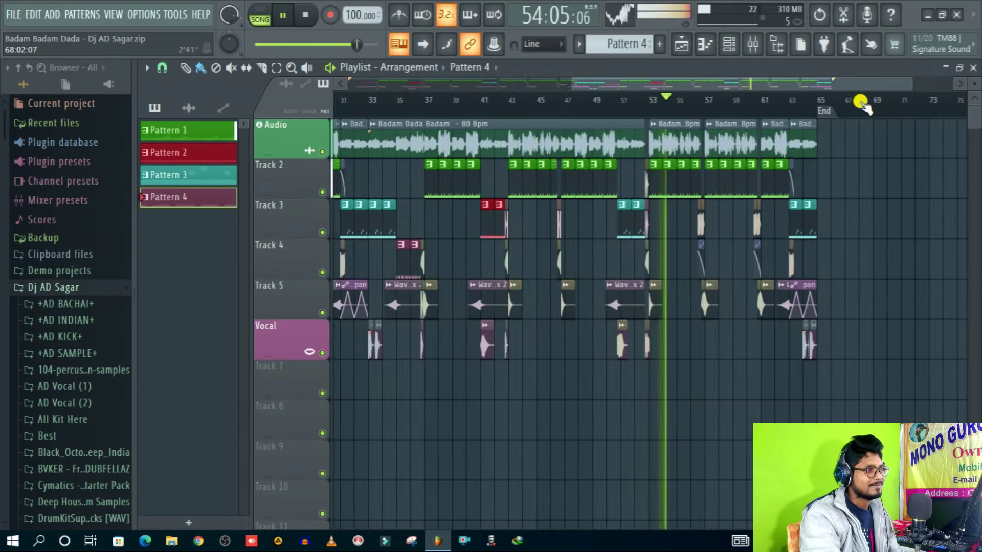
scroll(862, 104, "up", 3)
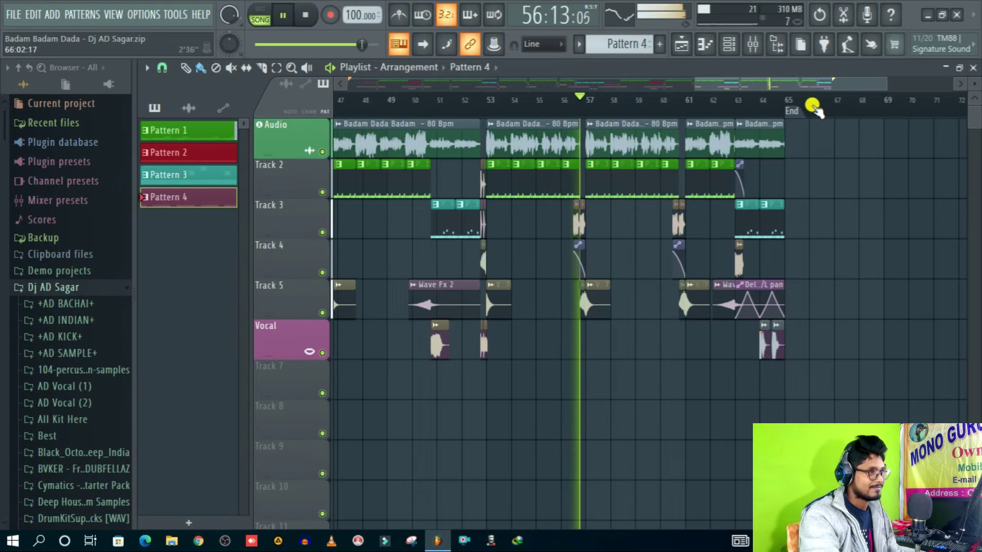
scroll(847, 107, "down", 5)
scroll(849, 105, "up", 4)
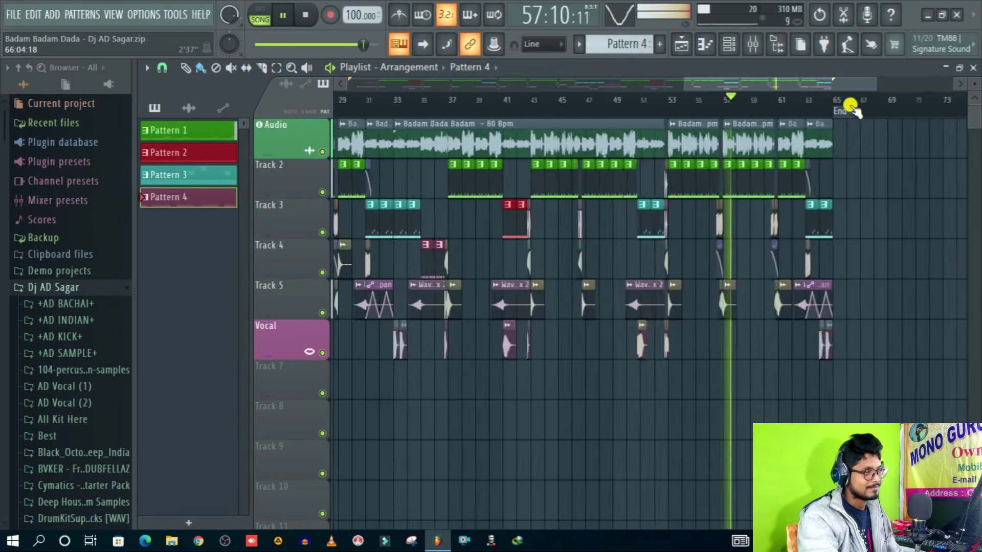
scroll(662, 107, "down", 2)
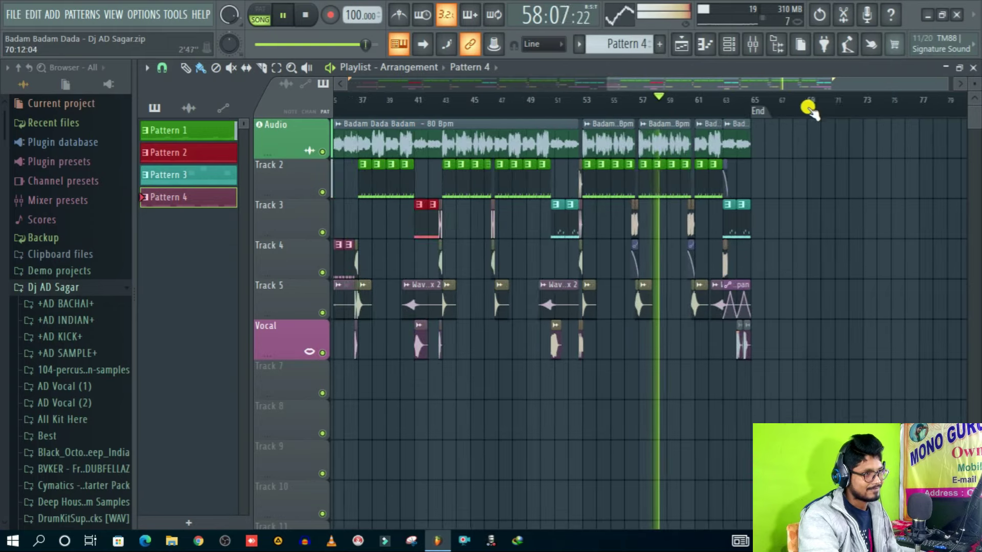
scroll(828, 104, "up", 2)
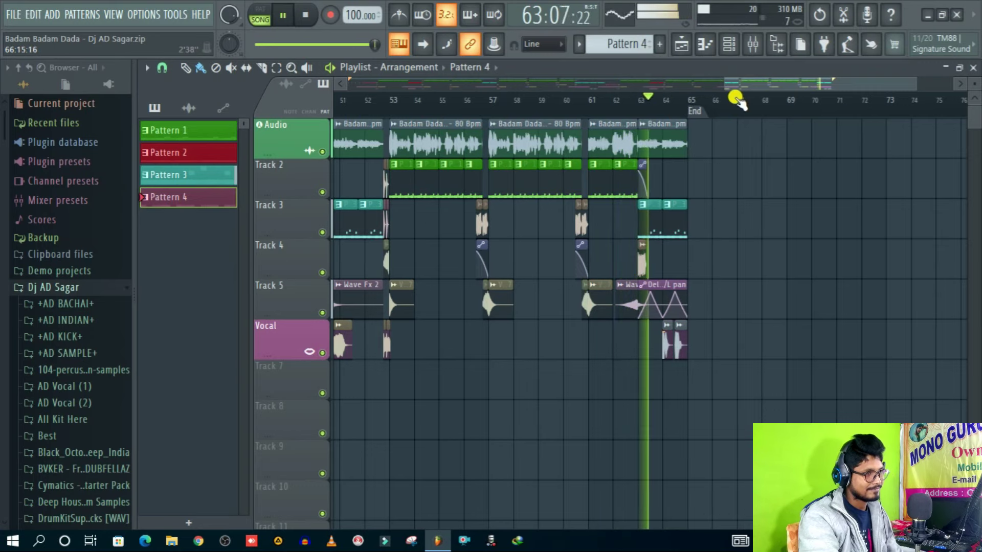
scroll(716, 97, "up", 3)
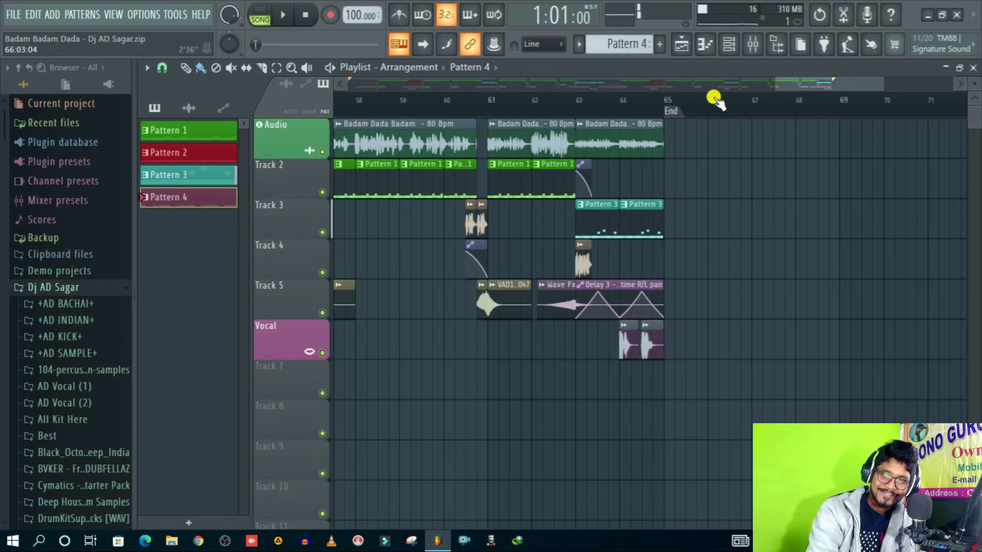
scroll(725, 103, "down", 5)
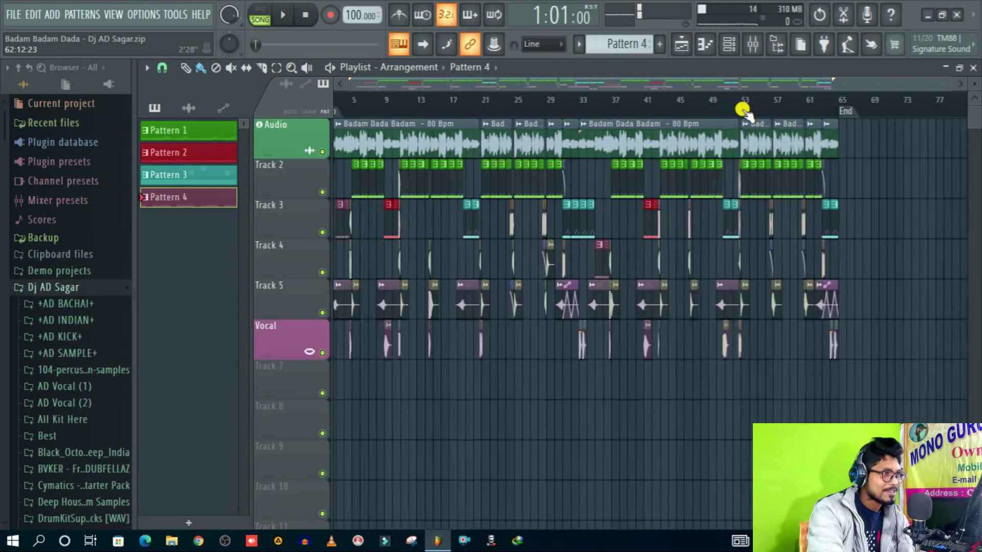